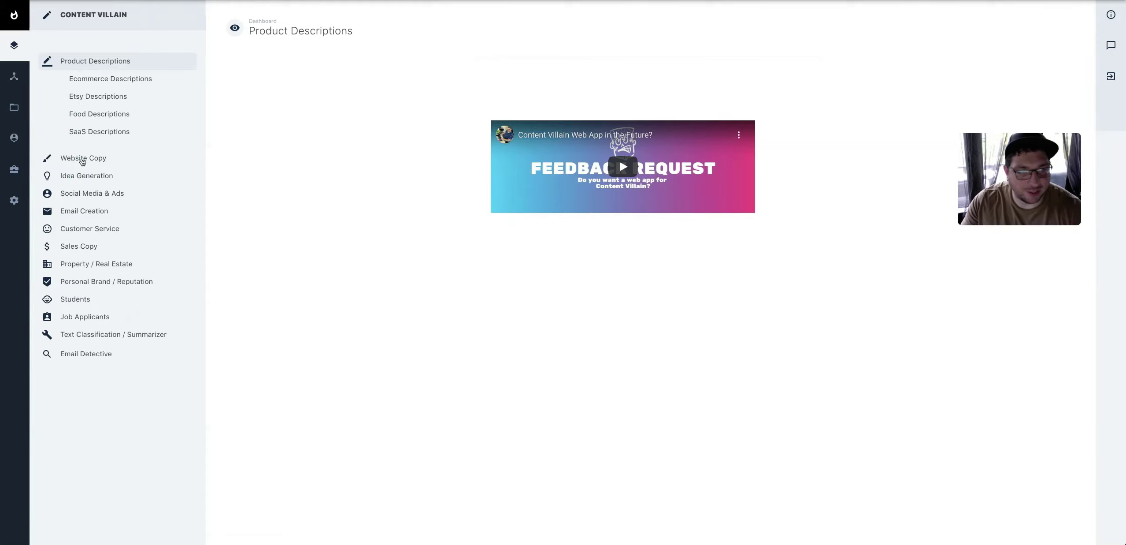
Open the Etsy Descriptions template under Product Descriptions and name the product "Shazza's Socks"
click(83, 160)
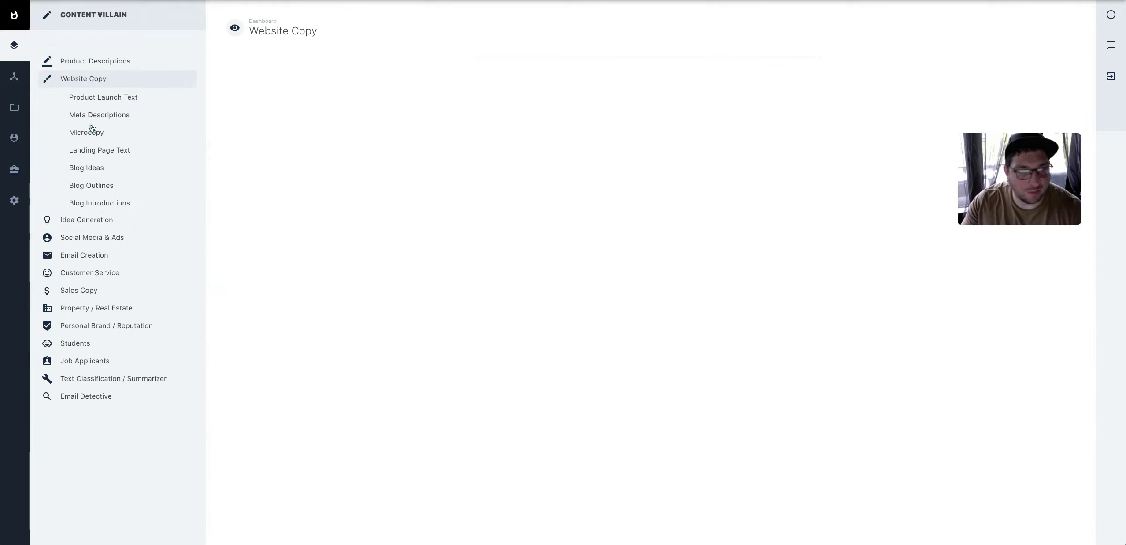
click(96, 58)
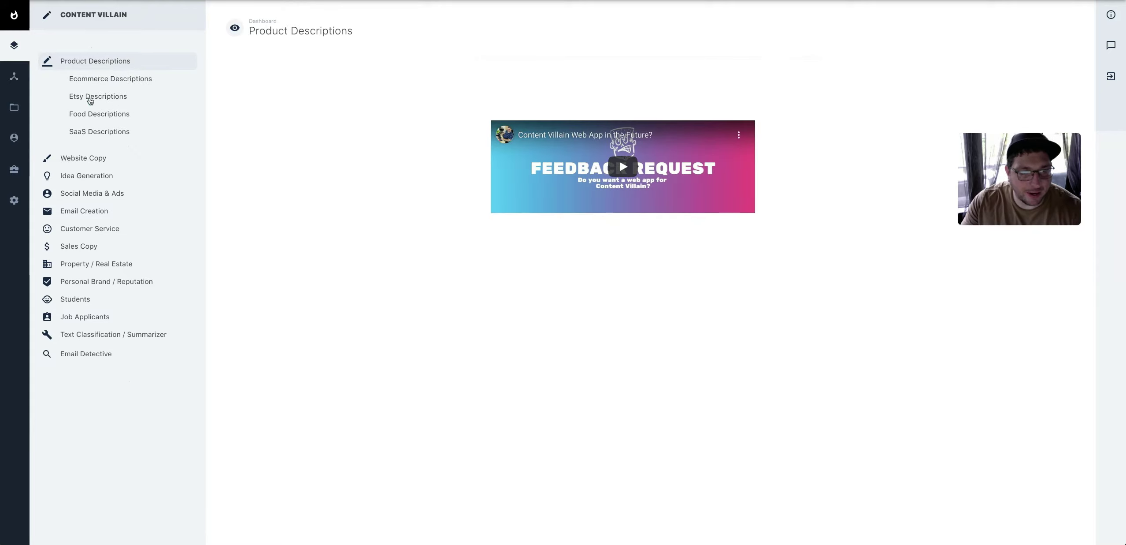
click(90, 99)
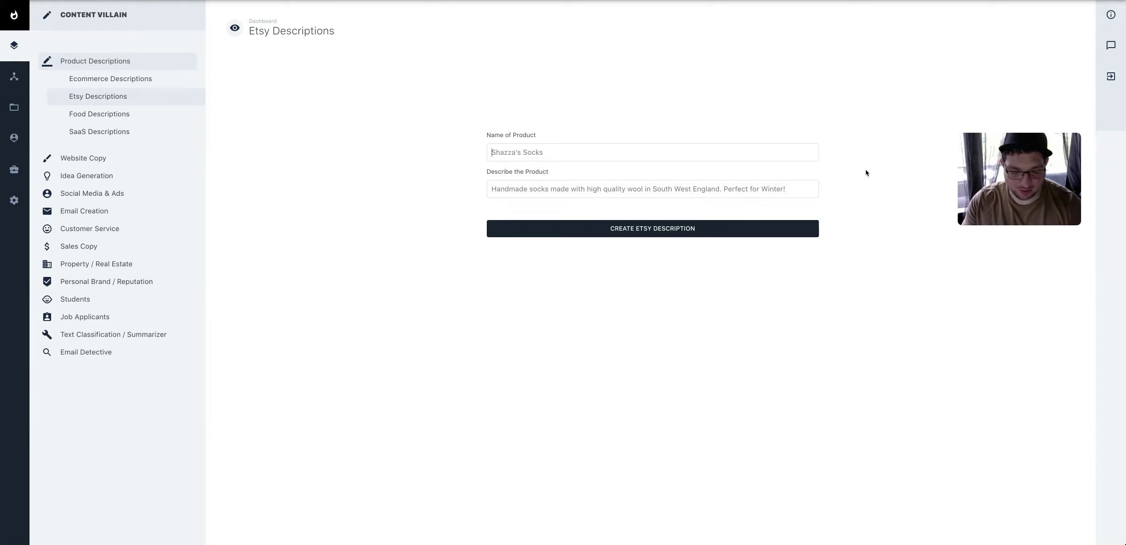
text(Shazza's Socks)
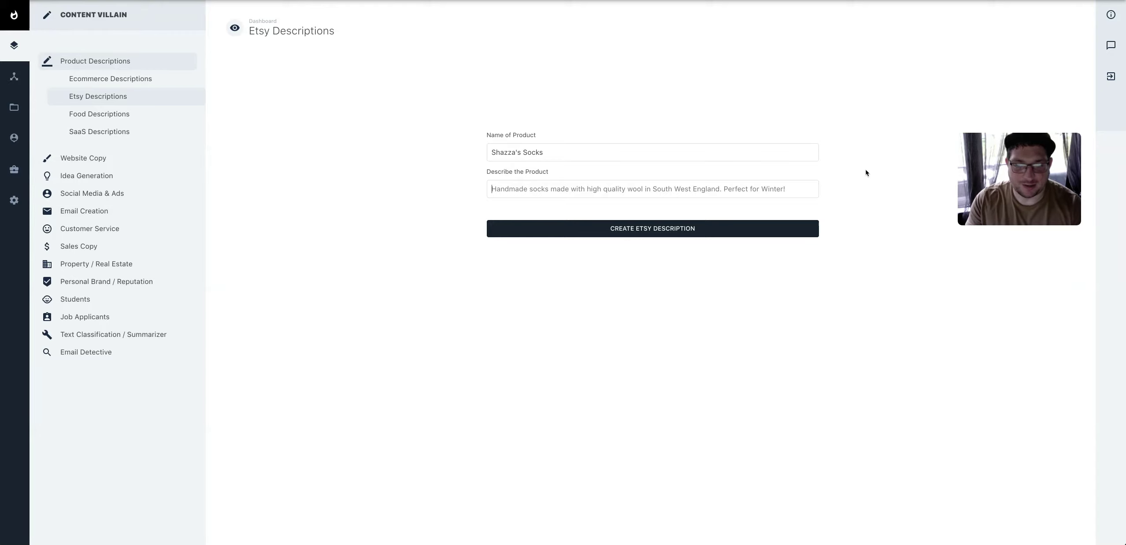
Describe the product as "Handmade socks made with high quality wool in the South West of England. Perfect for those cold nights"
text(Handmade socks)
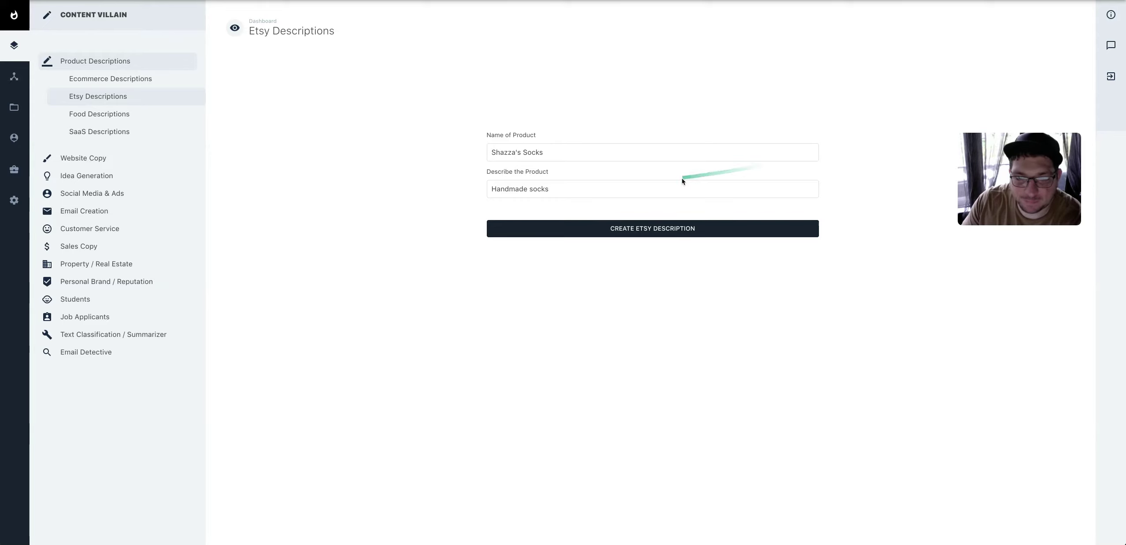
click(674, 189)
text(made with high uality wool in the Sotuth West of England. Perfect for those cold nights)
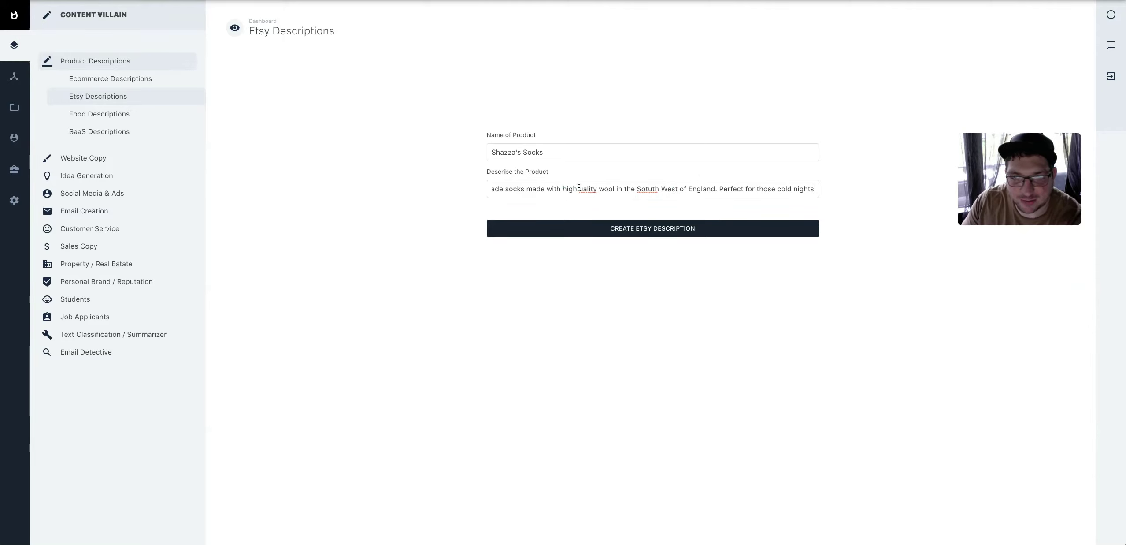
text(q)
click(650, 190)
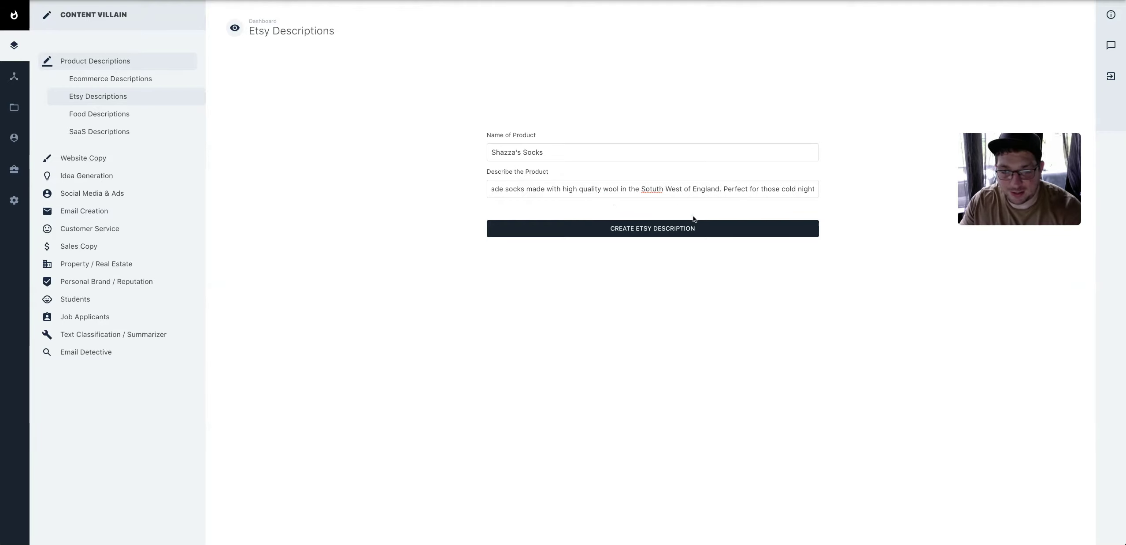
key(BackSpace)
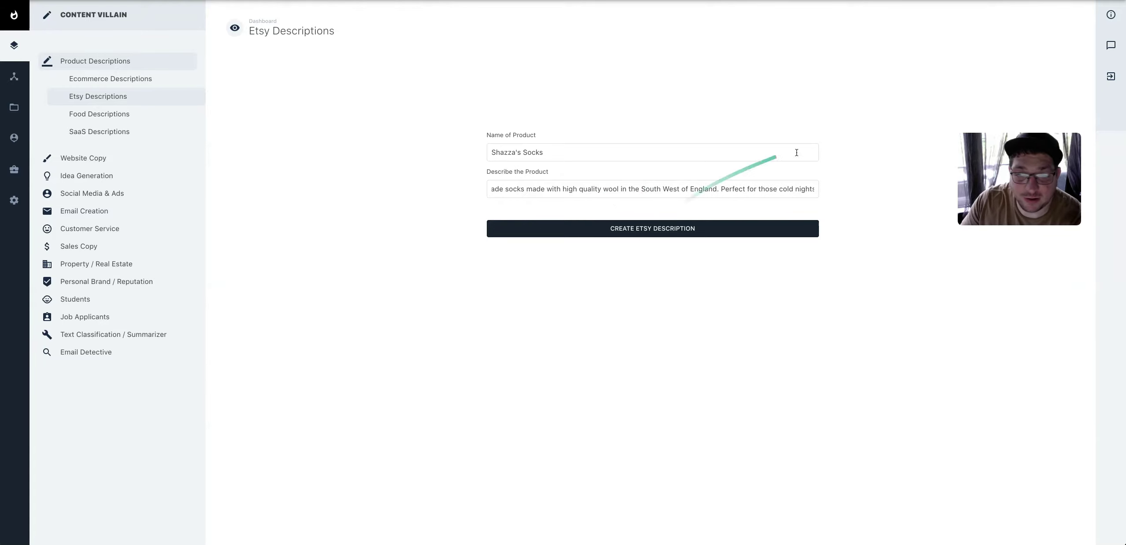
Create the Etsy descriptions for the socks and regenerate them from the first output for a fresh set
click(674, 229)
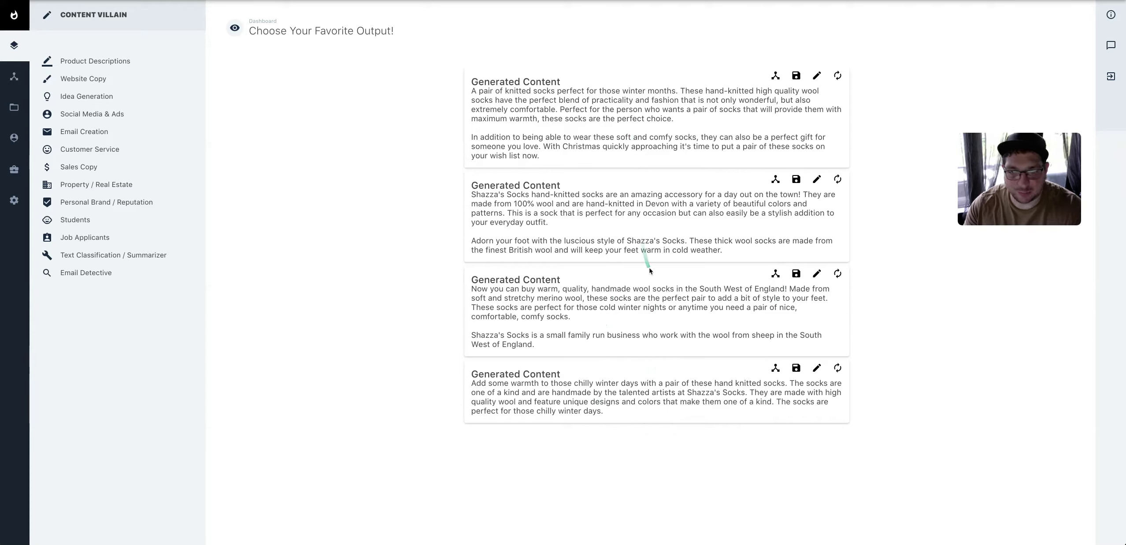
click(838, 77)
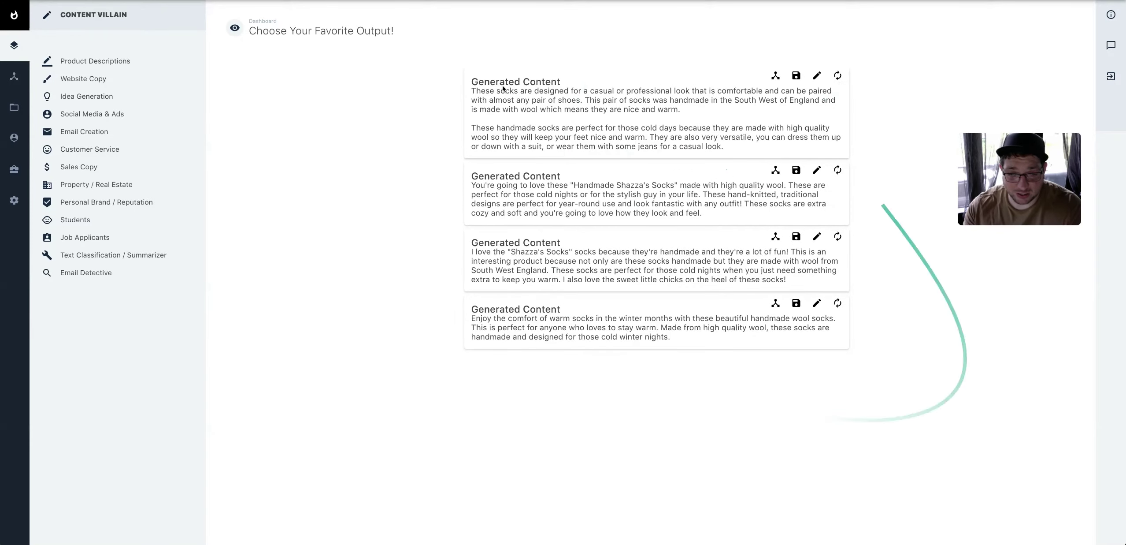
Open the Blog Introductions template under Website Copy and title the blog "How AI can help you write better content"
click(74, 65)
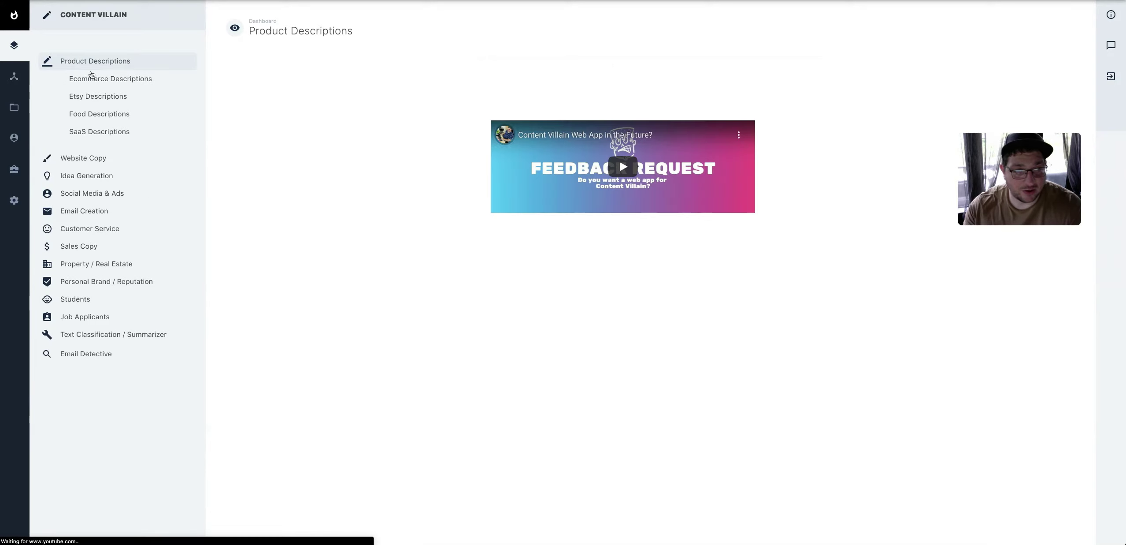
click(89, 158)
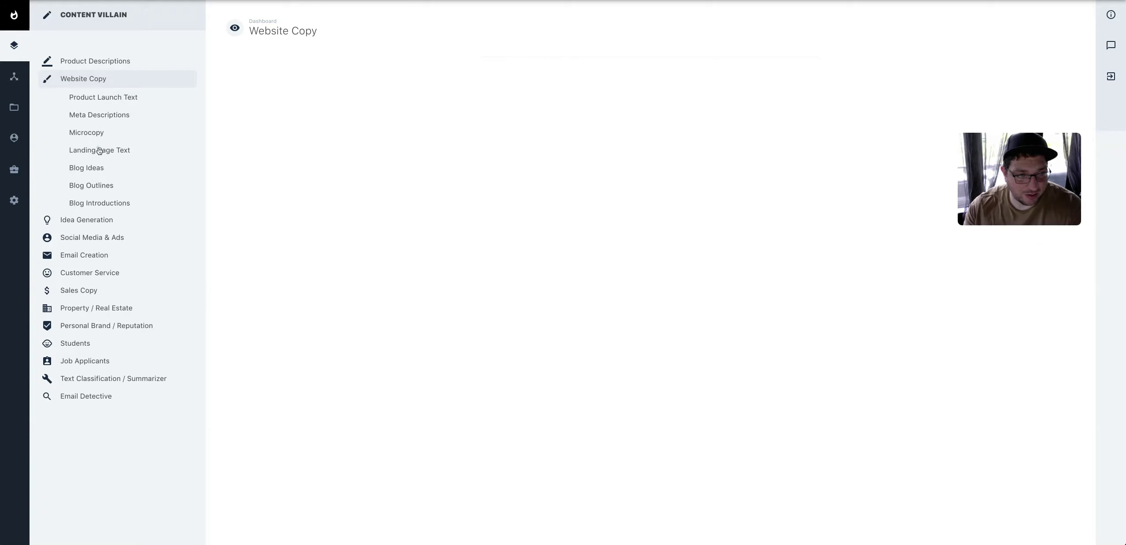
click(94, 99)
click(96, 203)
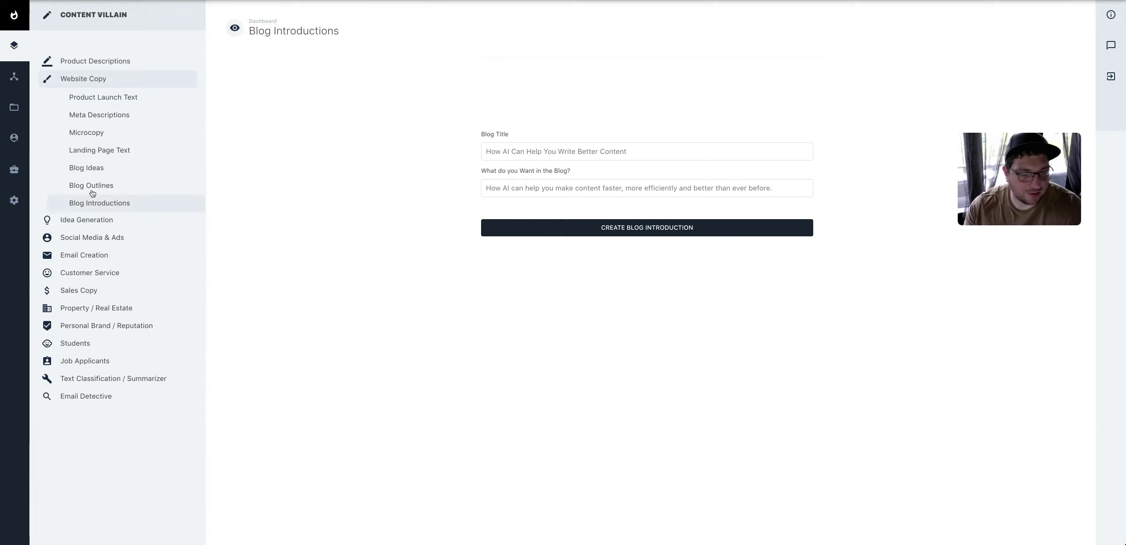
click(576, 151)
text(Ho)
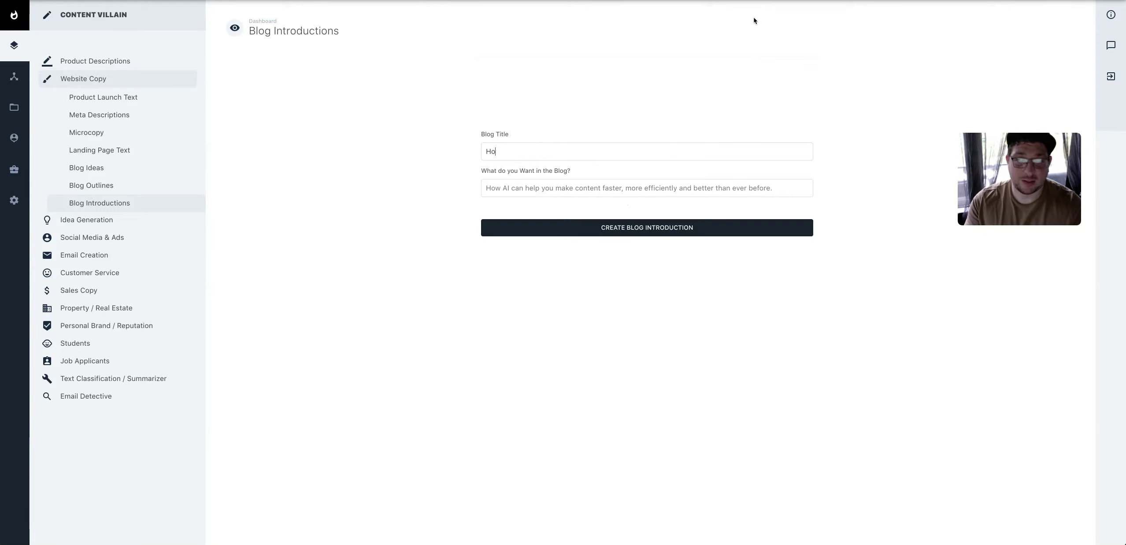
text(w AI c)
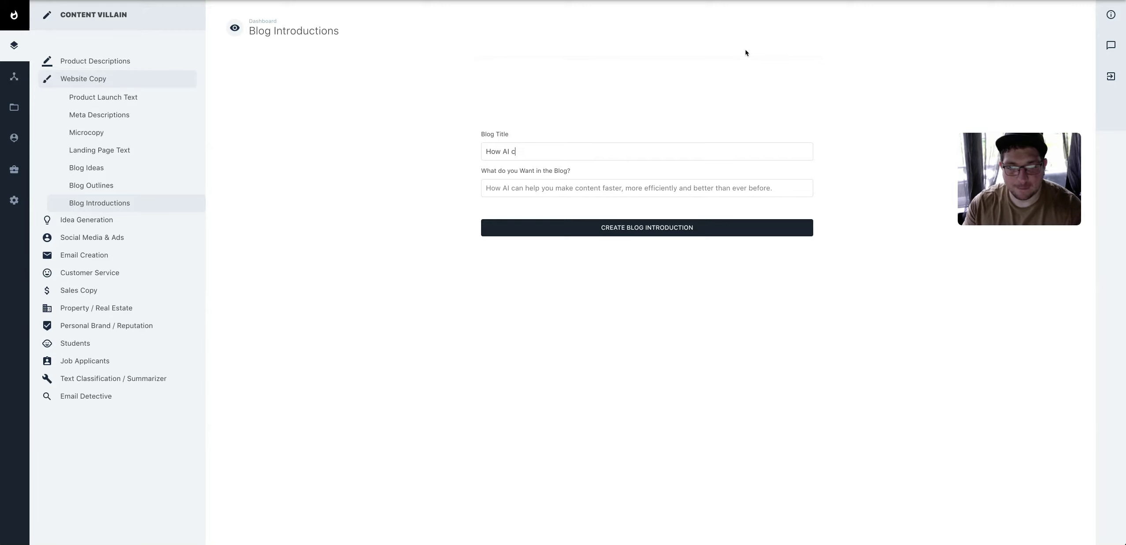
text(an help you write better content)
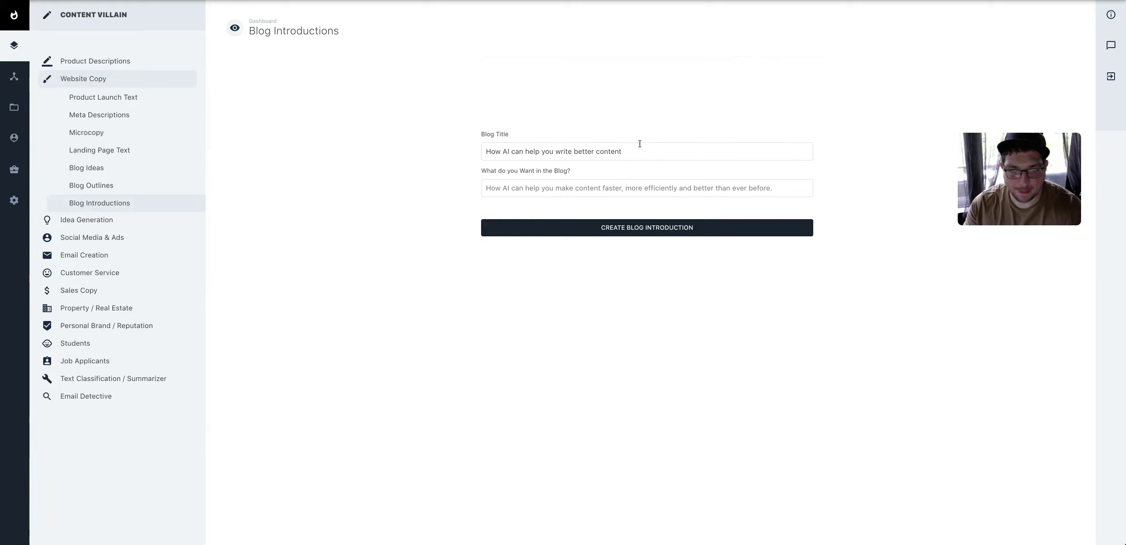
Describe the wanted blog content as "Artificial Intelligence is a new technology enabling you to make content faster and more efficiently than ever before"
text(Artificial)
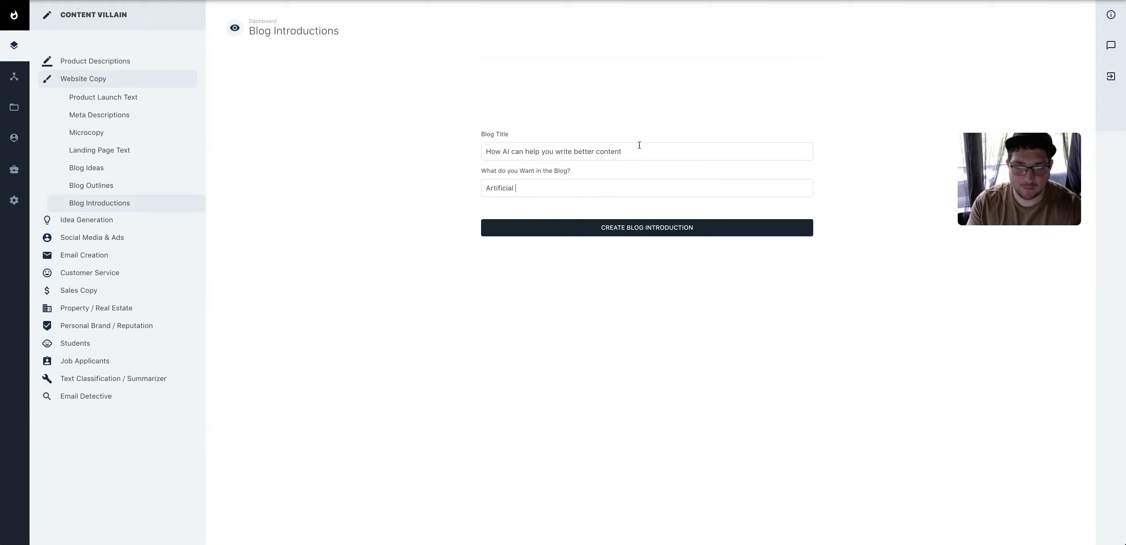
text( Intelligence)
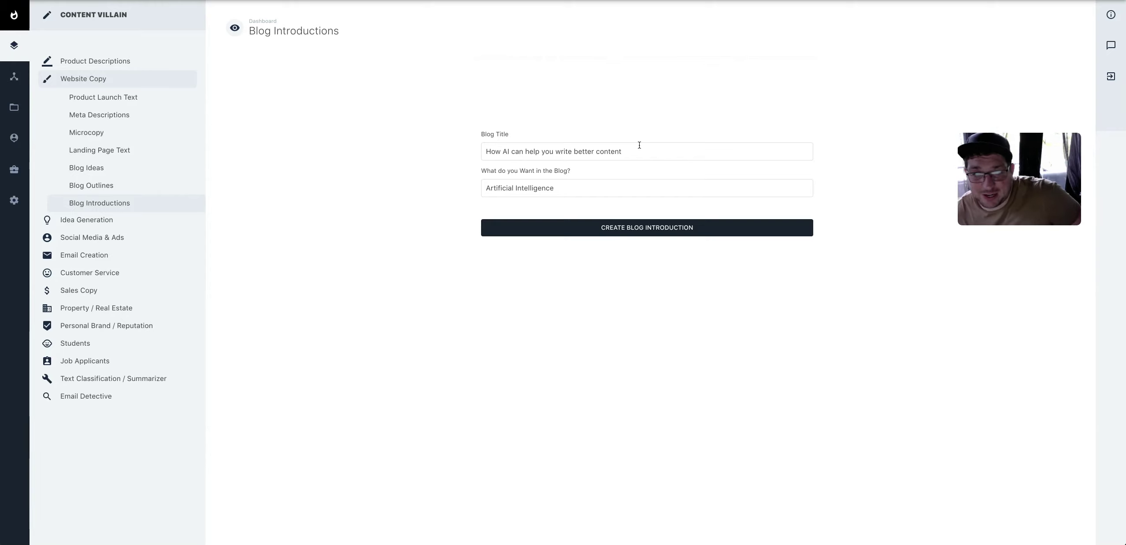
text(is a new technology enabling you to make content faster and more efficiently than ever before.)
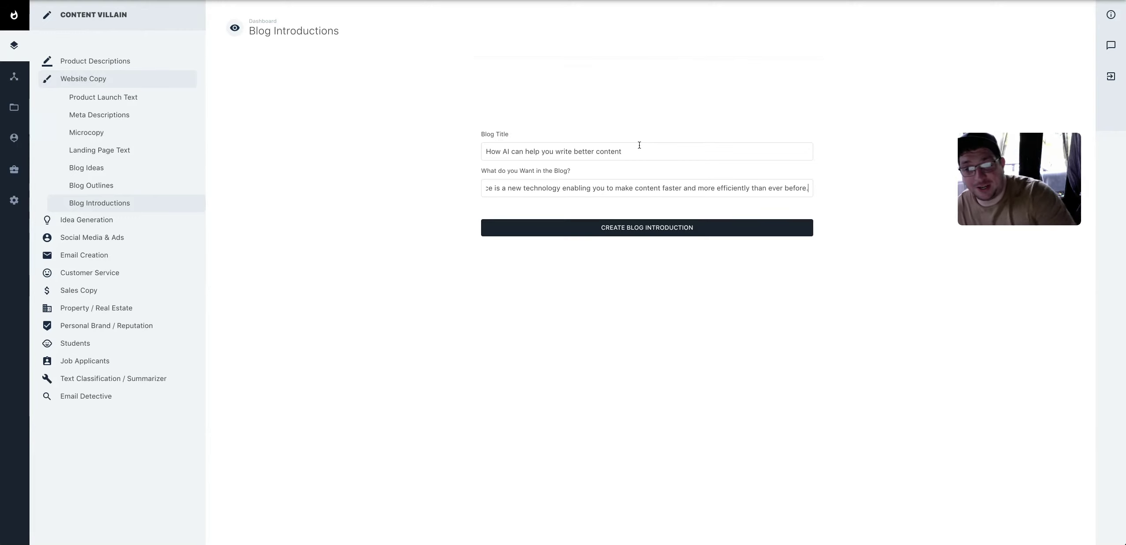
key(BackSpace)
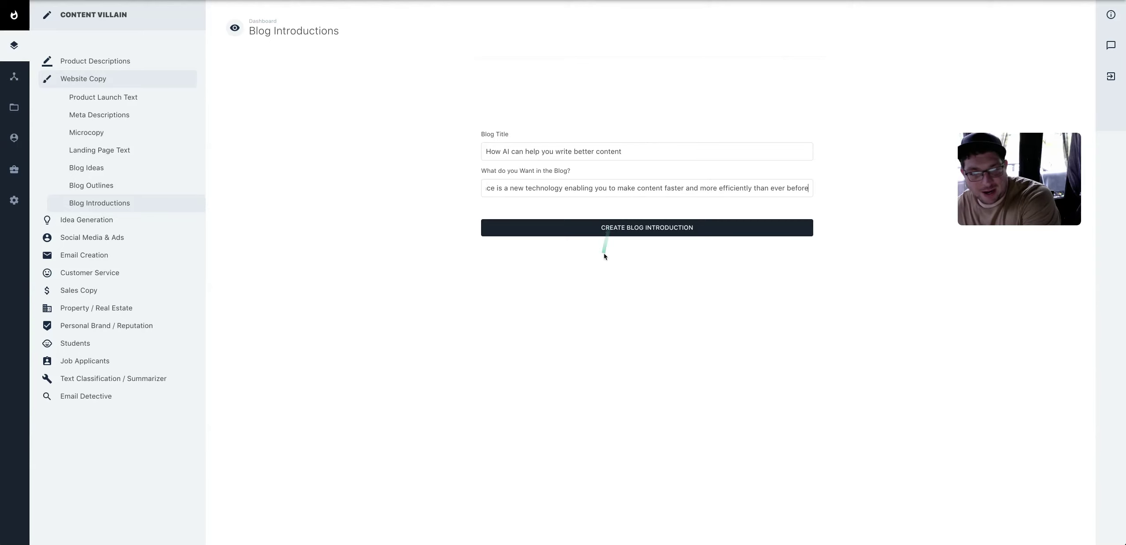
Create the blog introductions and regenerate them from the first output for a new set of variations
click(616, 224)
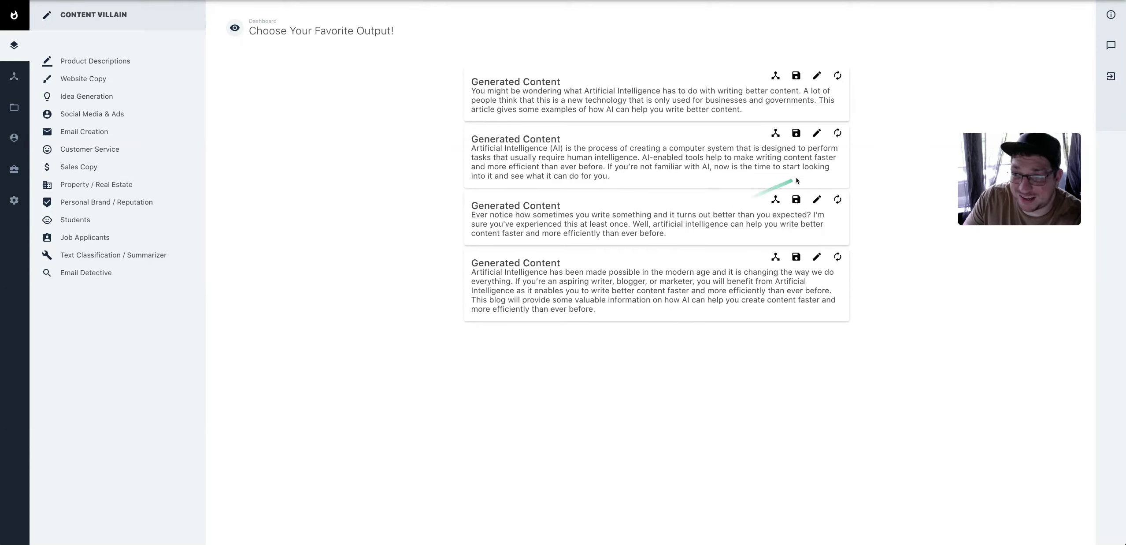
click(838, 76)
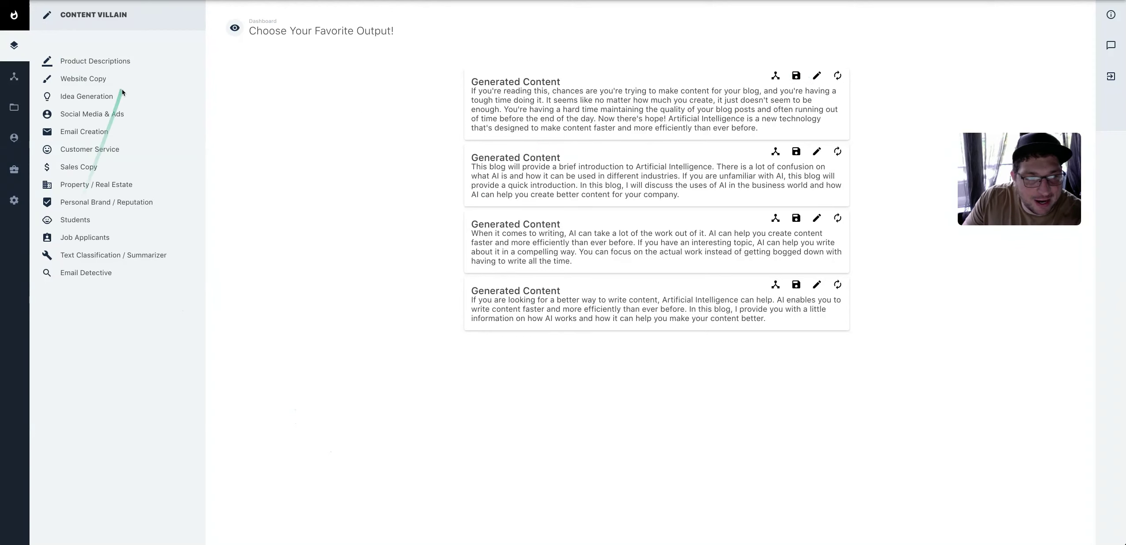
Examine the input forms for Ecommerce, Food and SaaS descriptions, and the list of Website Copy templates
click(88, 61)
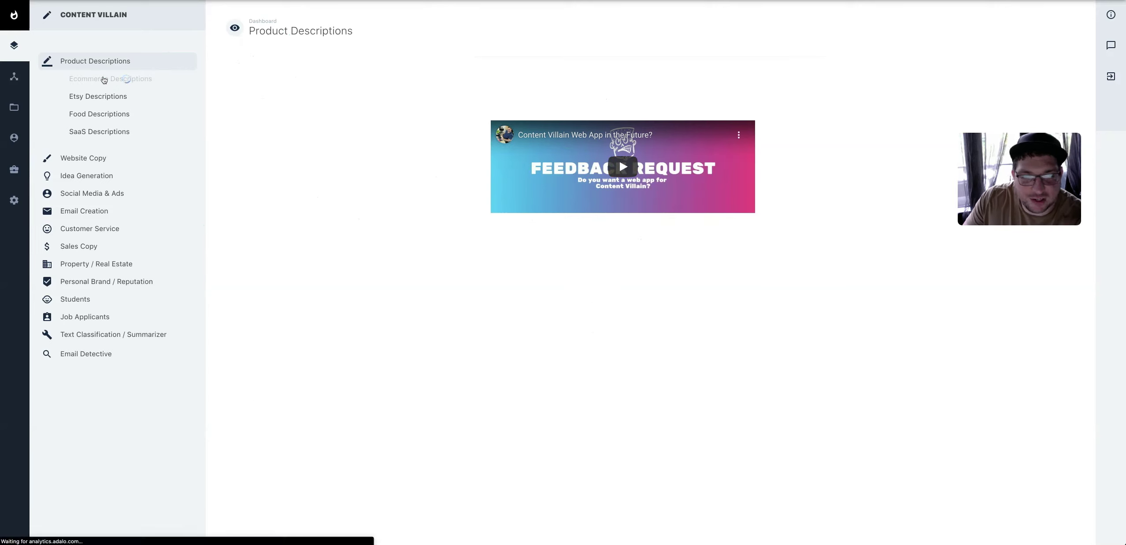
click(105, 79)
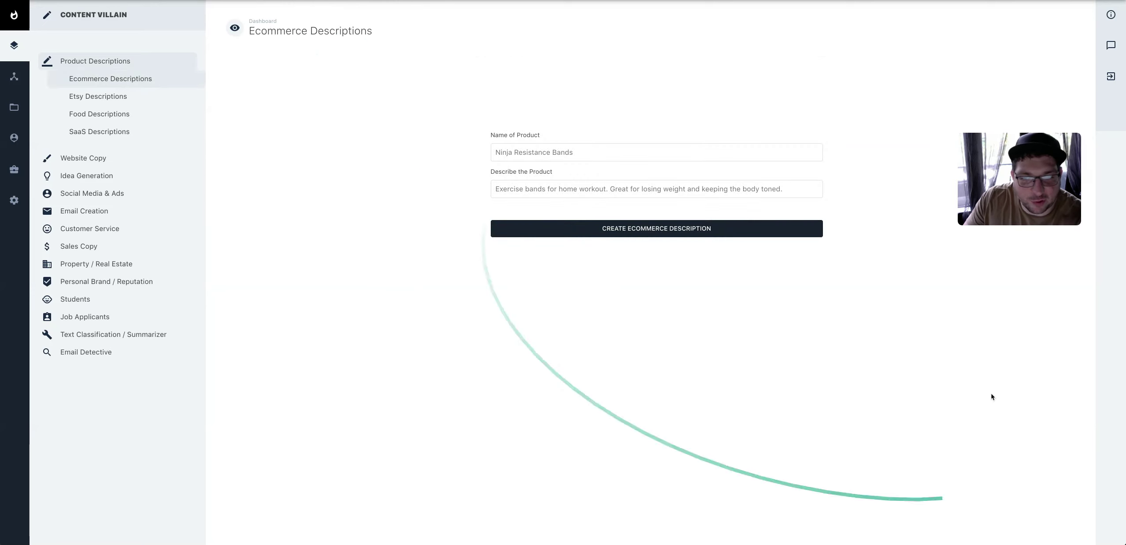
click(76, 110)
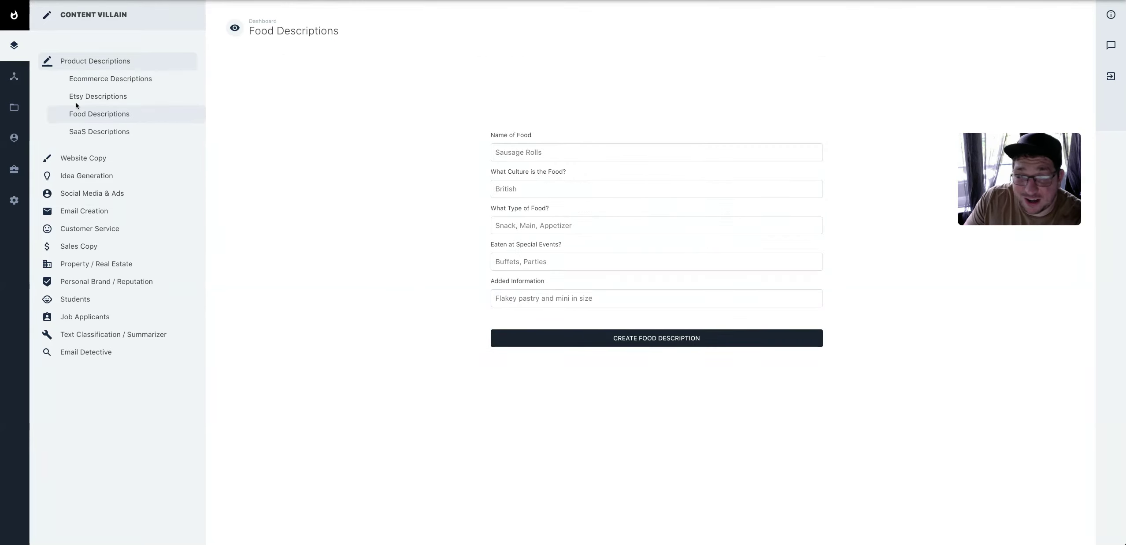
click(103, 136)
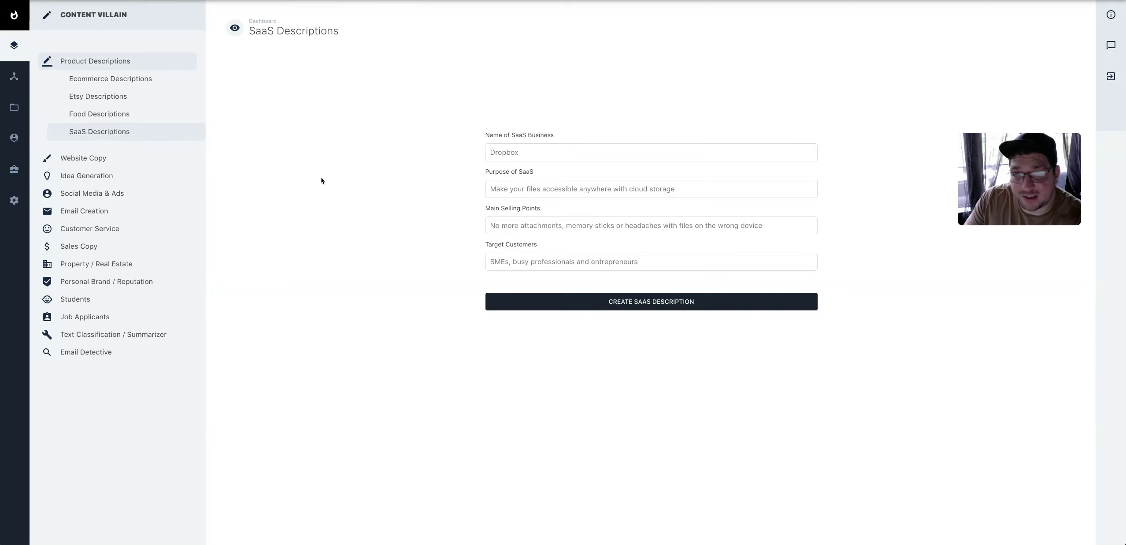
click(83, 156)
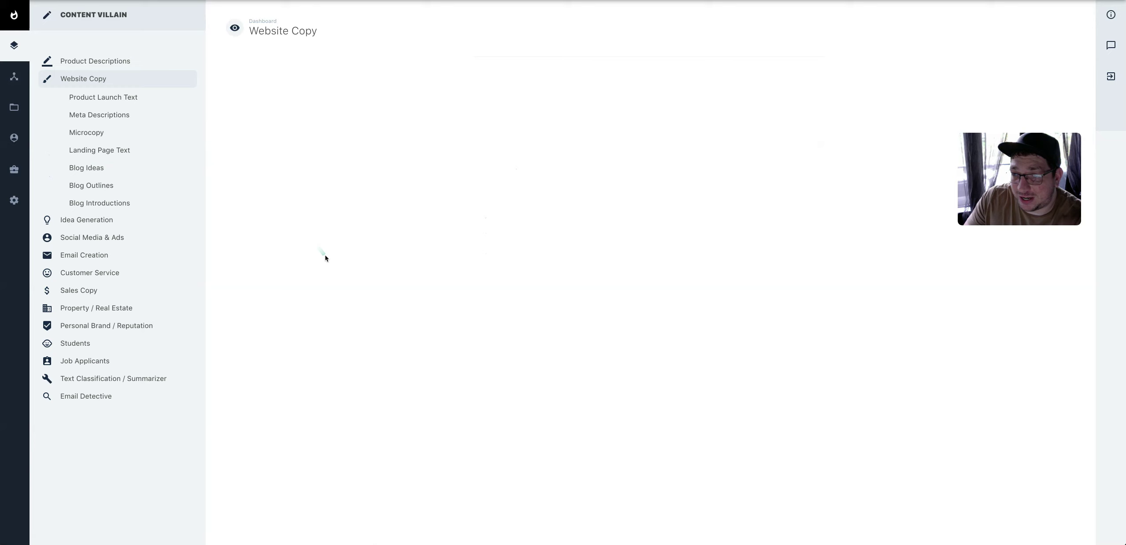